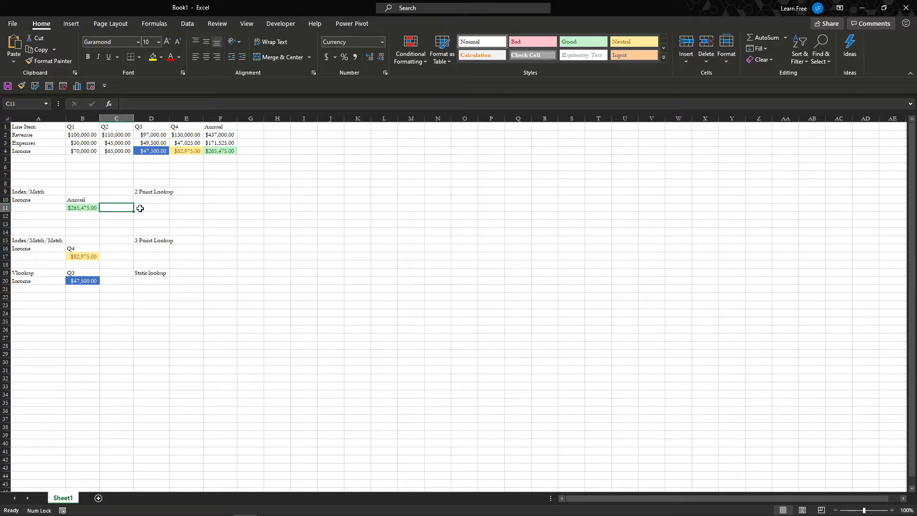
Start an INDEX formula in C11 with the Income row $B$4:$F$4 as its absolute array
{"action": "type", "text": "=index"}
{"action": "key", "text": "Tab"}
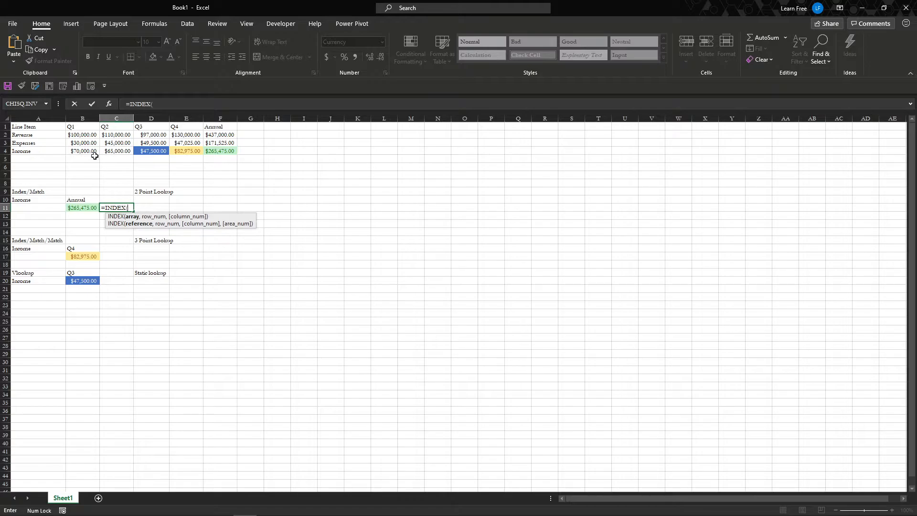
{"action": "left_click_drag", "start_coordinate": [83, 151], "coordinate": [222, 151]}
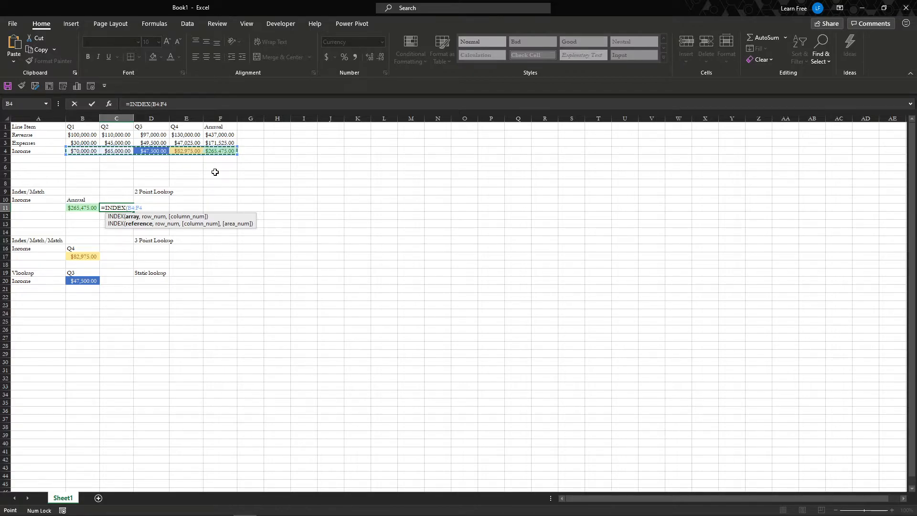
{"action": "key", "text": "F4"}
{"action": "type", "text": ","}
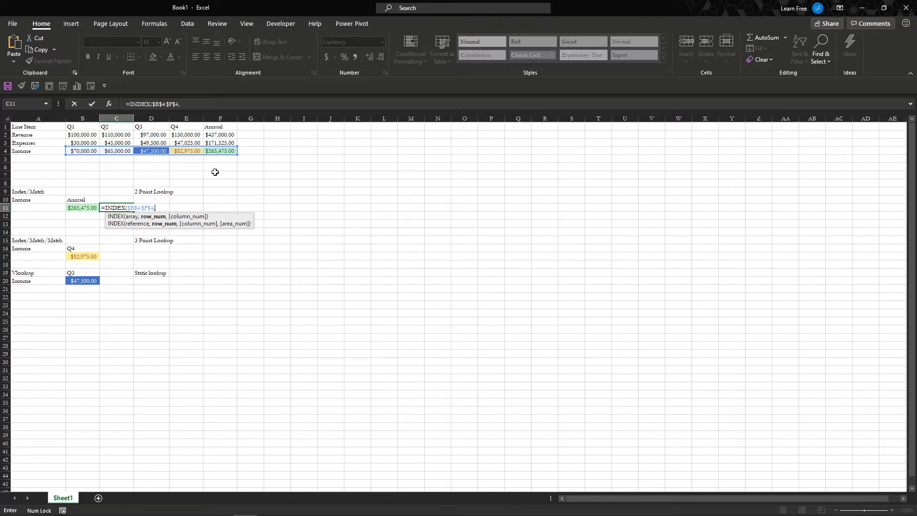
Complete the C11 formula with an exact MATCH of B10 against the headers $B$1:$F$1 as the row number
{"action": "type", "text": "MATCH("}
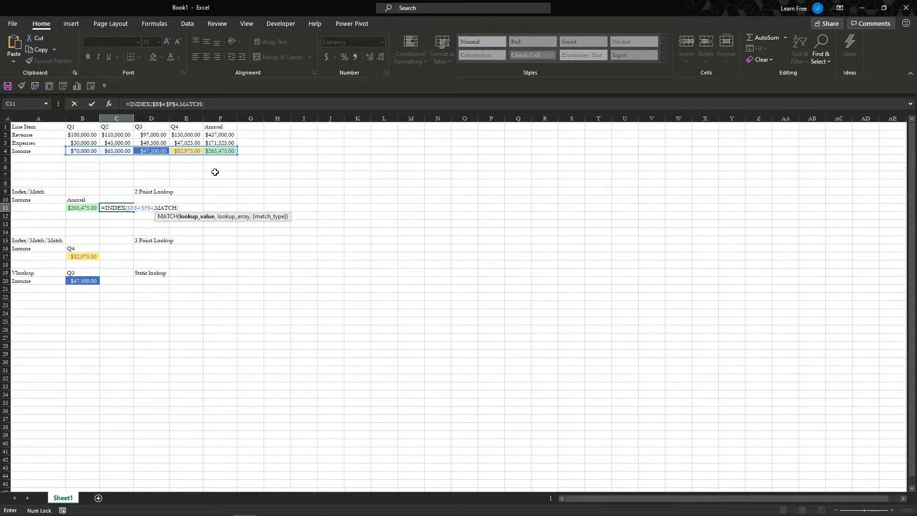
{"action": "left_click", "coordinate": [93, 202]}
{"action": "type", "text": ","}
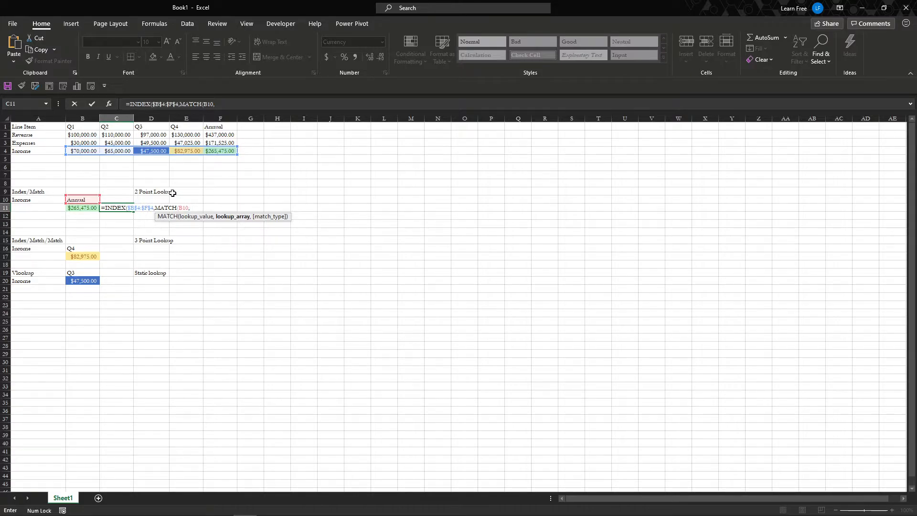
{"action": "left_click_drag", "start_coordinate": [96, 126], "coordinate": [221, 128]}
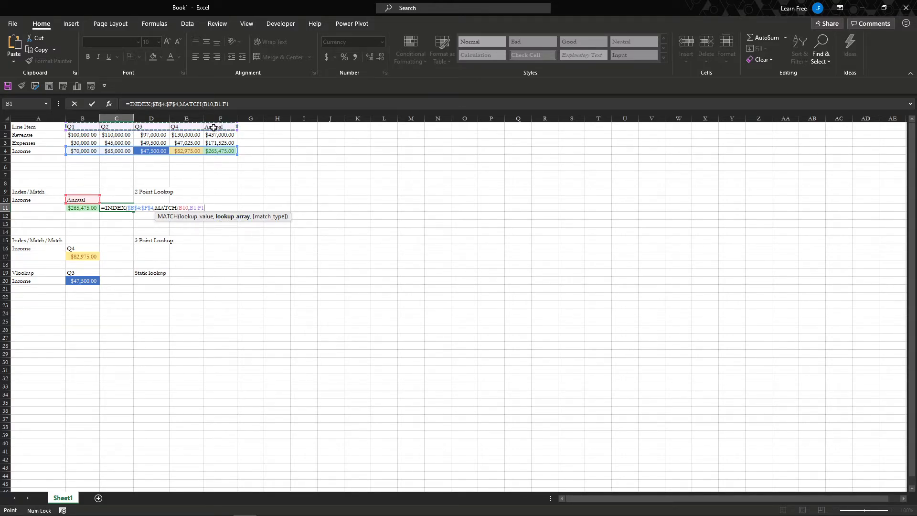
{"action": "key", "text": "F4"}
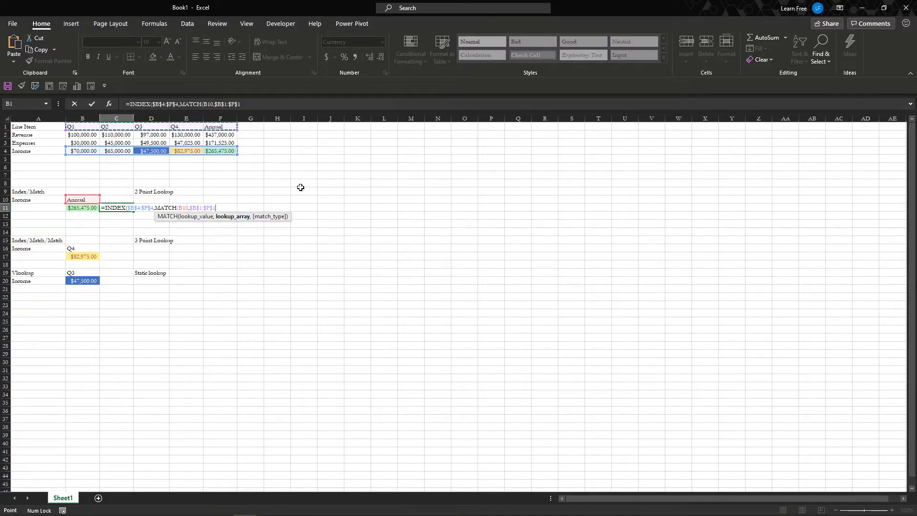
{"action": "type", "text": ",0)"}
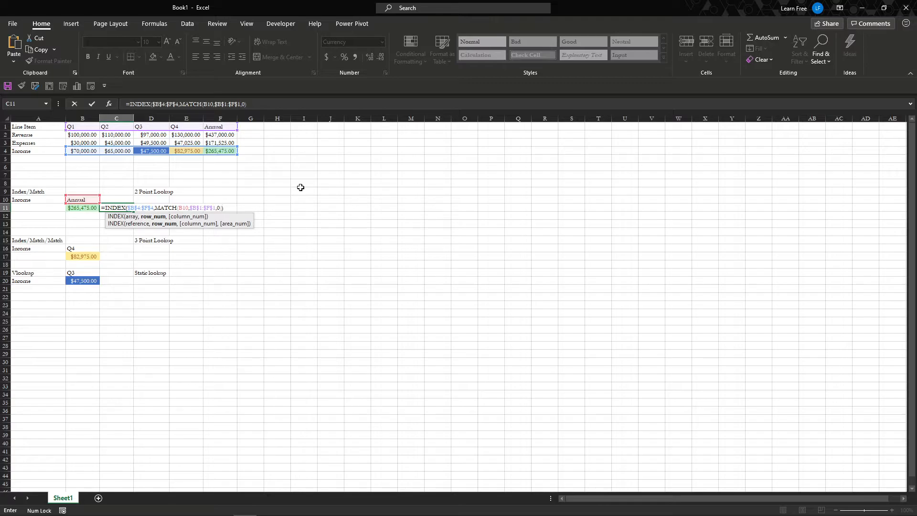
{"action": "key", "text": "Return"}
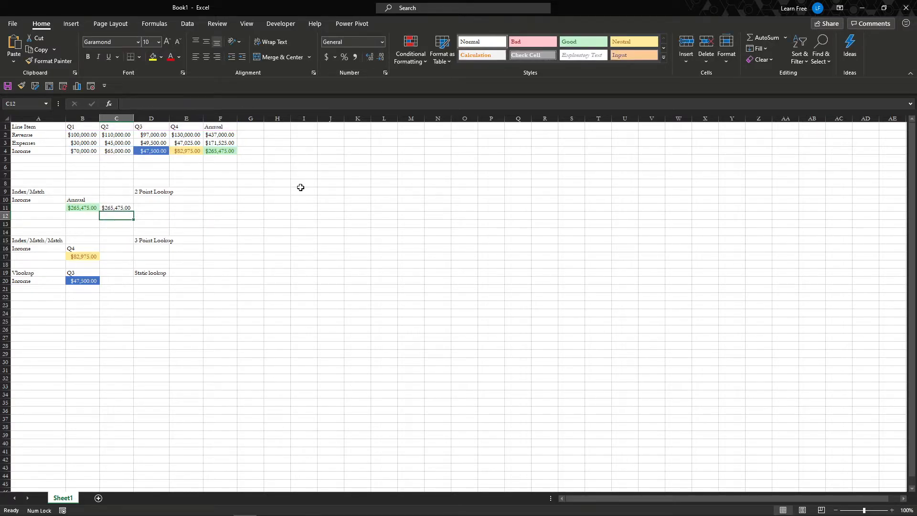
Copy the green cell formatting of B11 to C11
{"action": "key", "text": "Up"}
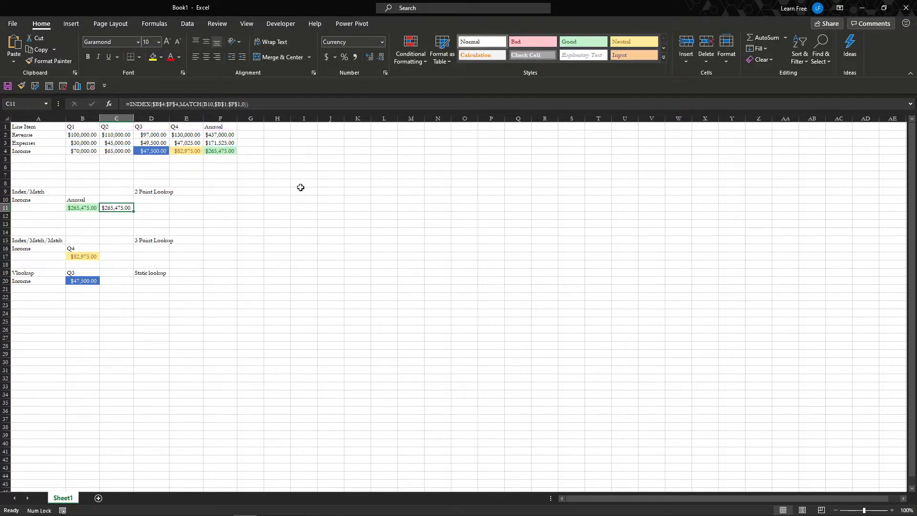
{"action": "key", "text": "Left"}
{"action": "key", "text": "ctrl+s"}
{"action": "key", "text": "Escape"}
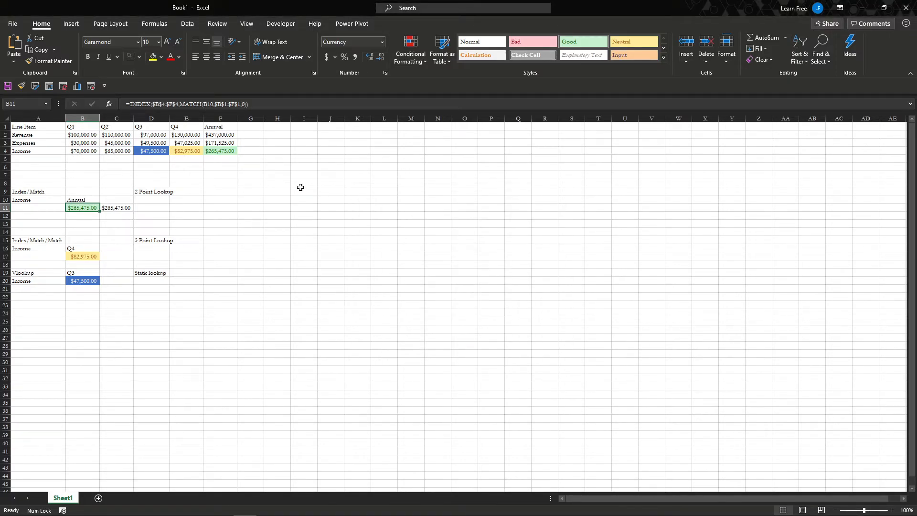
{"action": "key", "text": "alt+2"}
{"action": "key", "text": "Right"}
{"action": "key", "text": "Down"}
{"action": "key", "text": "Down"}
{"action": "key", "text": "Down"}
{"action": "key", "text": "Down"}
{"action": "key", "text": "Down"}
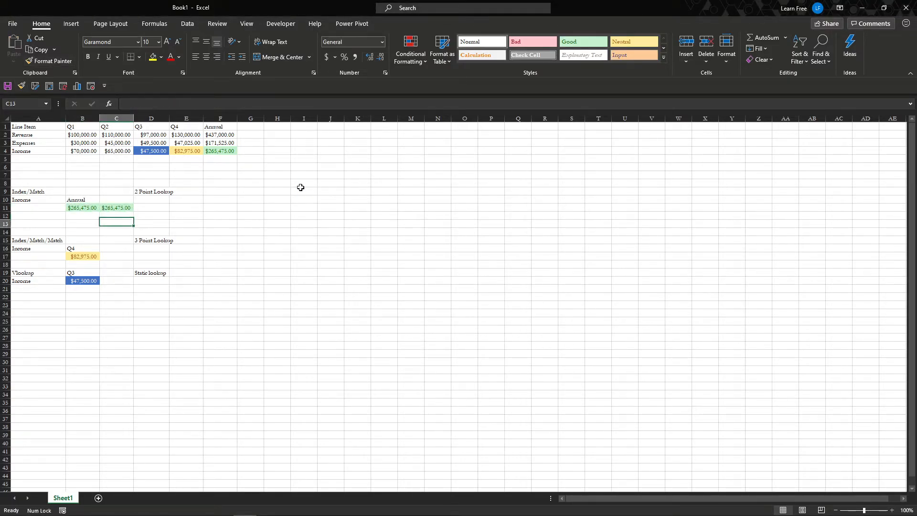
Examine the ranges referenced by the Index/Match formula in B11 and the Index/Match/Match formula in B17
{"action": "key", "text": "Down"}
{"action": "key", "text": "Up"}
{"action": "key", "text": "Up"}
{"action": "key", "text": "Up"}
{"action": "key", "text": "Up"}
{"action": "key", "text": "Up"}
{"action": "key", "text": "Up"}
{"action": "key", "text": "Left"}
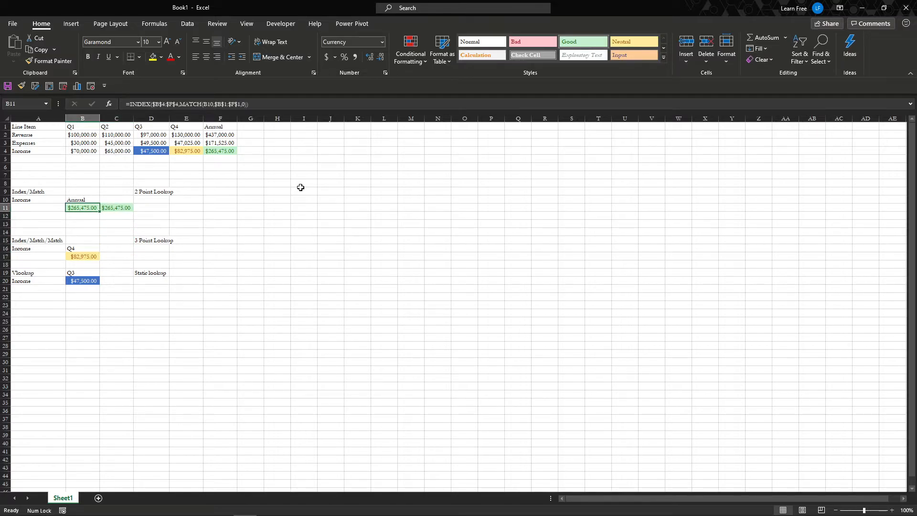
{"action": "key", "text": "F2"}
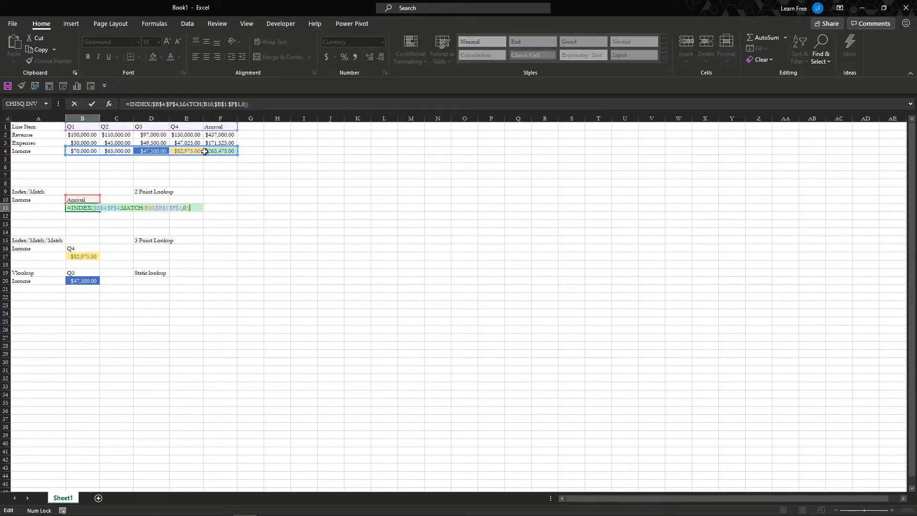
{"action": "key", "text": "ctrl+Return"}
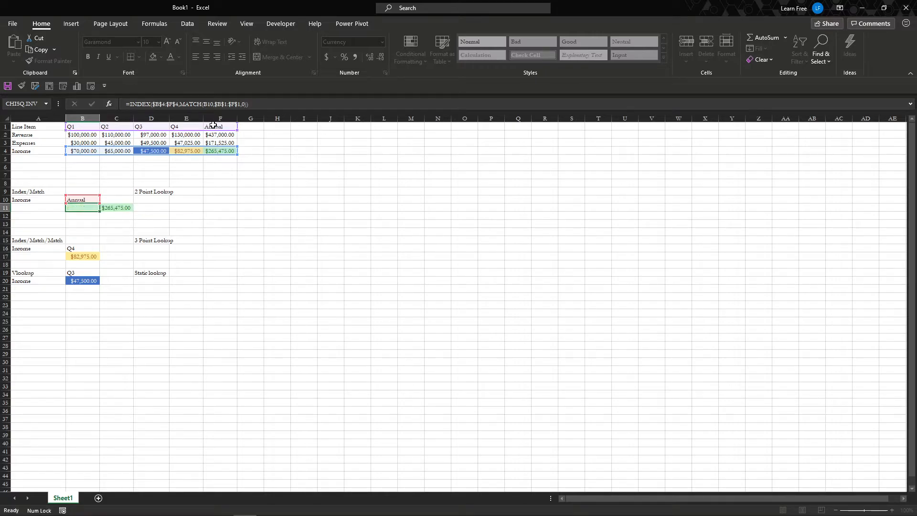
{"action": "left_click", "coordinate": [81, 257]}
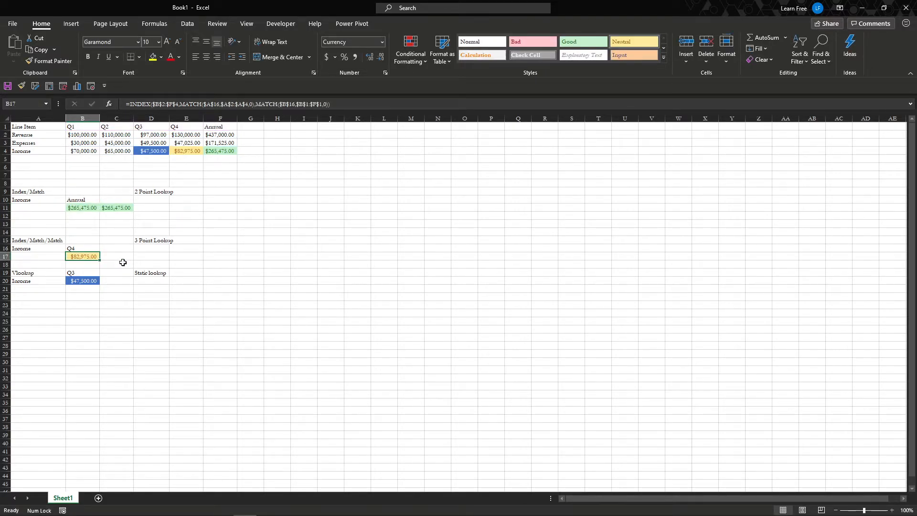
{"action": "key", "text": "F2"}
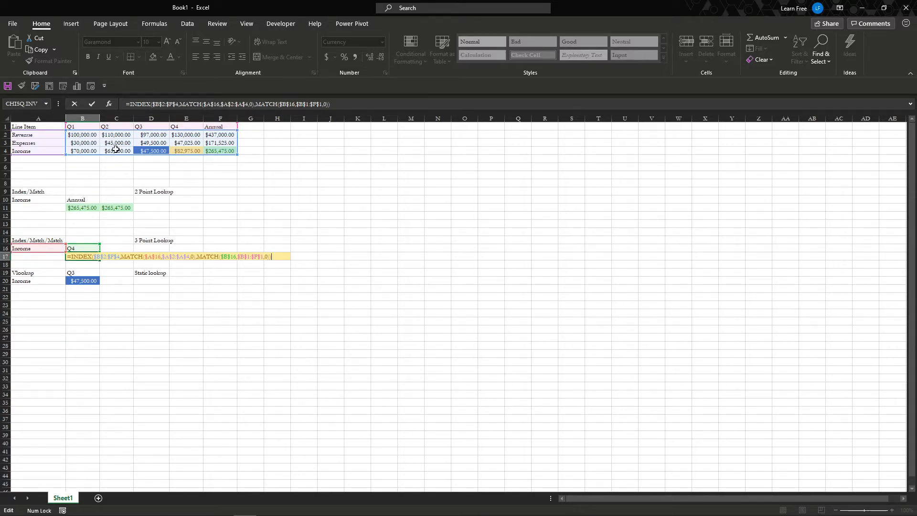
{"action": "key", "text": "ctrl+Return"}
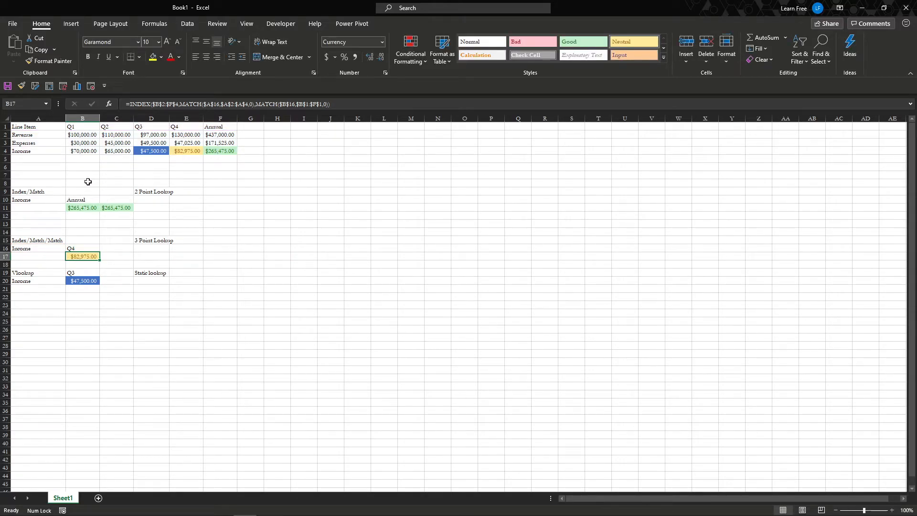
Start an INDEX formula in C17 with the whole data block $B$2:$F$4 as its absolute array
{"action": "key", "text": "Right"}
{"action": "type", "text": "="}
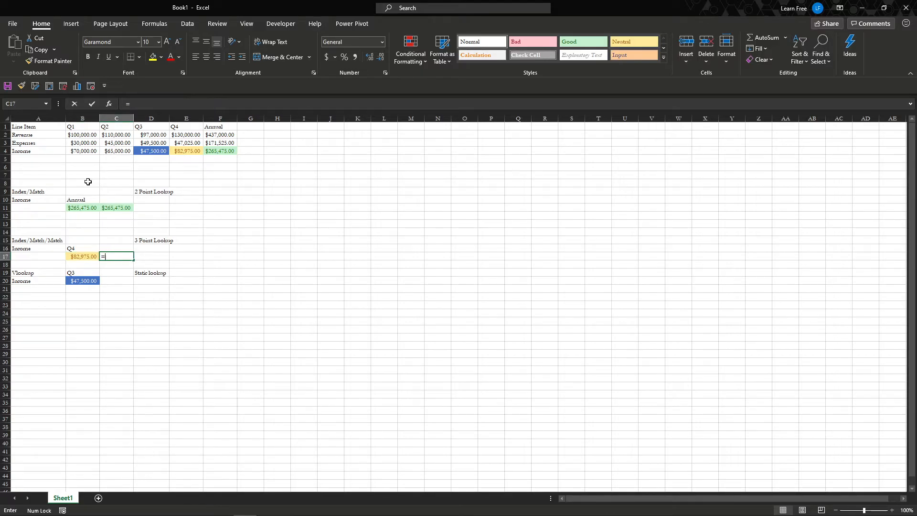
{"action": "type", "text": "INDEX("}
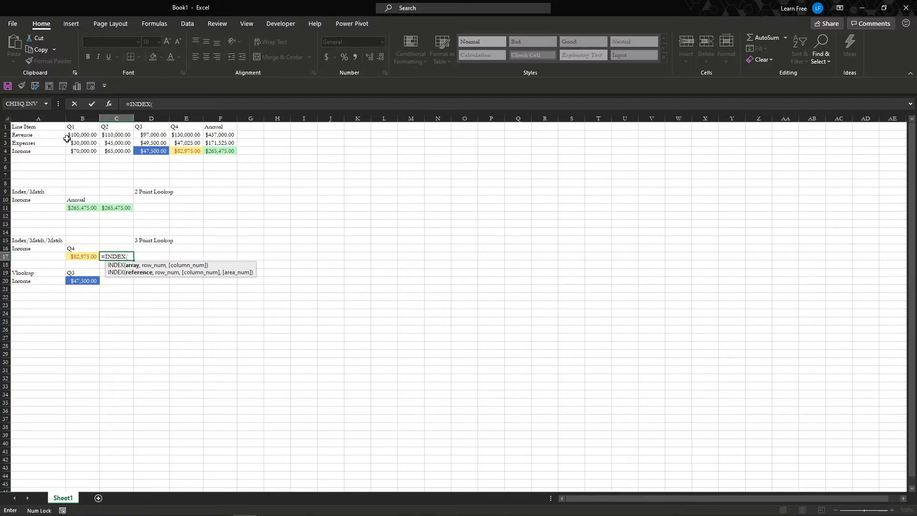
{"action": "left_click_drag", "start_coordinate": [85, 138], "coordinate": [234, 151]}
{"action": "key", "text": "F4"}
{"action": "type", "text": ",match"}
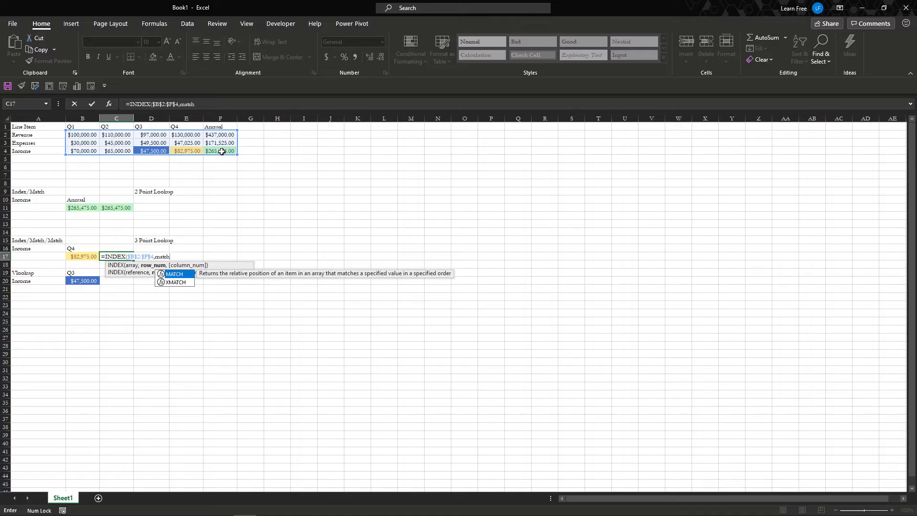
Add the row number to the C17 formula as an exact MATCH of A16 against the line items $A$2:$A$4
{"action": "key", "text": "Tab"}
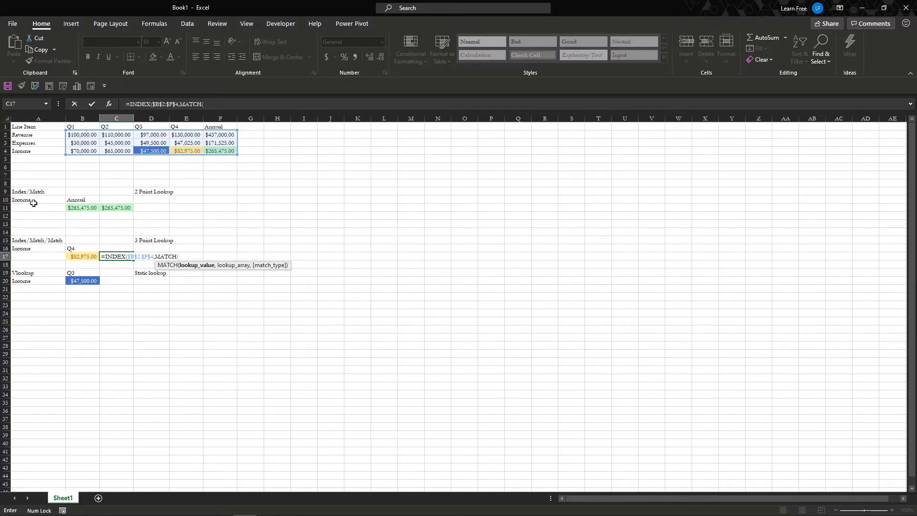
{"action": "left_click", "coordinate": [40, 252]}
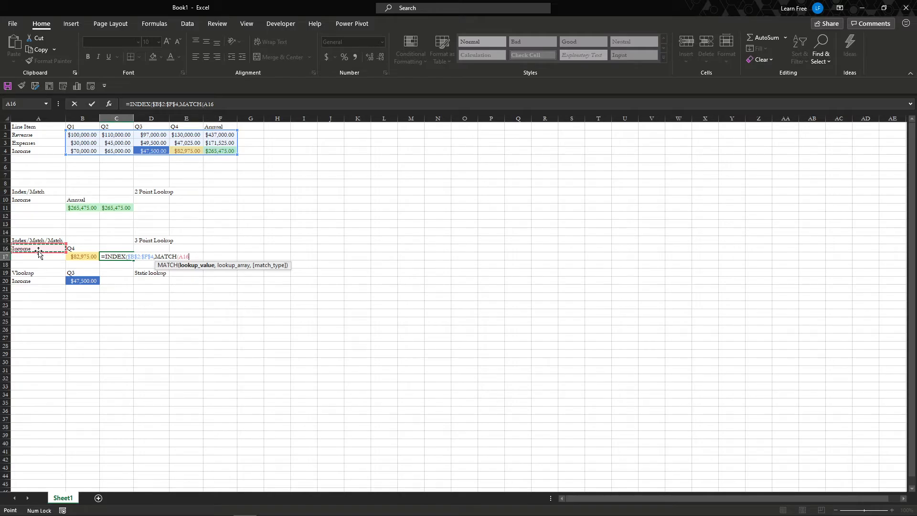
{"action": "type", "text": ","}
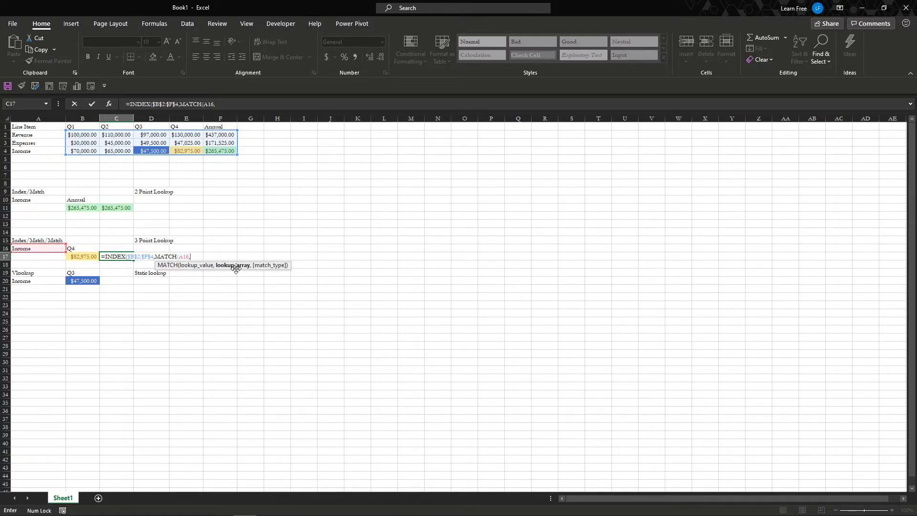
{"action": "mouse_move", "coordinate": [57, 136]}
{"action": "left_mouse_down"}
{"action": "mouse_move", "coordinate": [46, 135]}
{"action": "mouse_move", "coordinate": [46, 150]}
{"action": "left_mouse_up"}
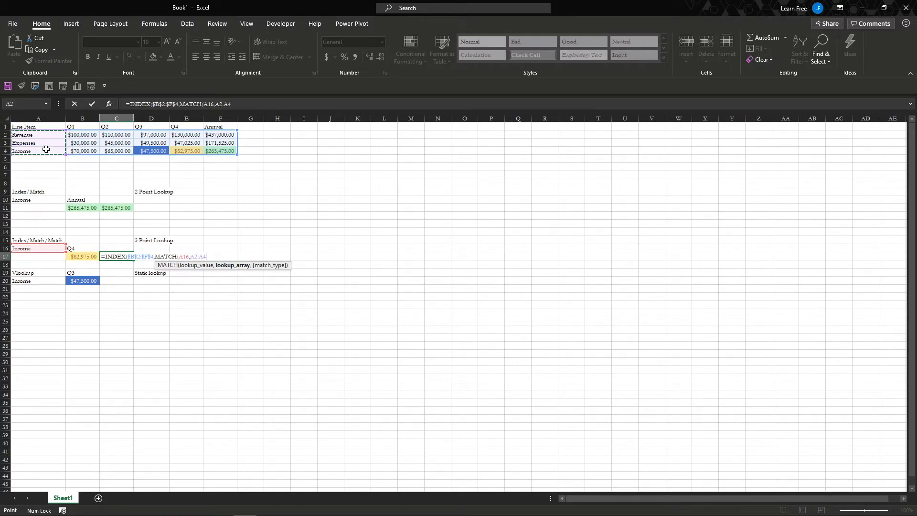
{"action": "key", "text": "F4"}
{"action": "type", "text": ","}
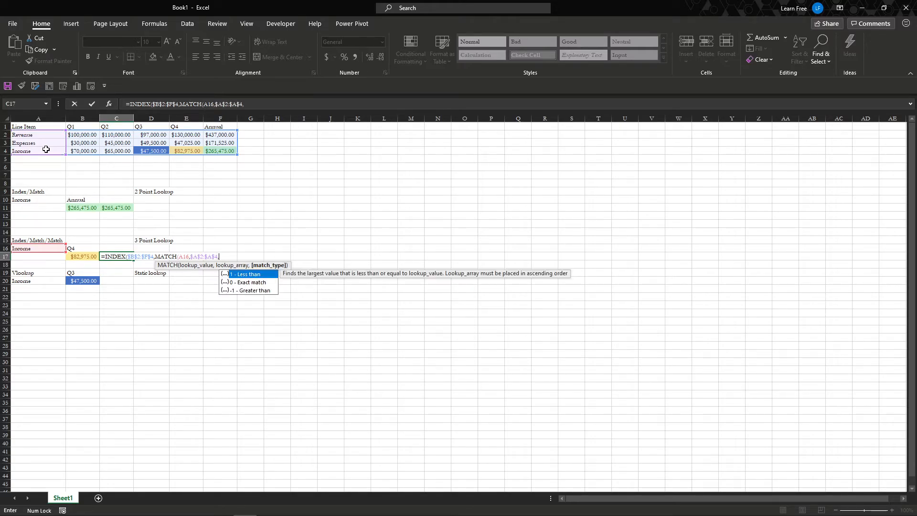
{"action": "type", "text": "0),"}
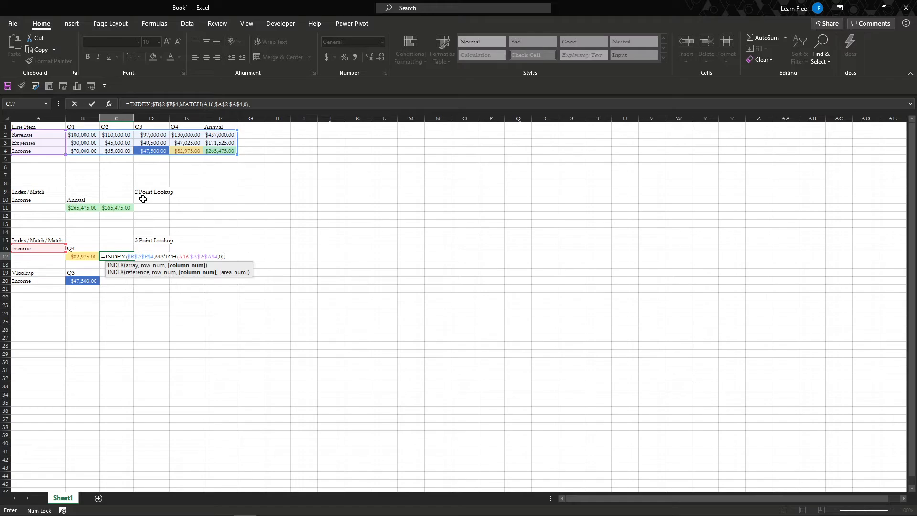
Complete the C17 formula with an exact MATCH of B16 against the headers $B$1:$F$1 as its column number
{"action": "type", "text": "match("}
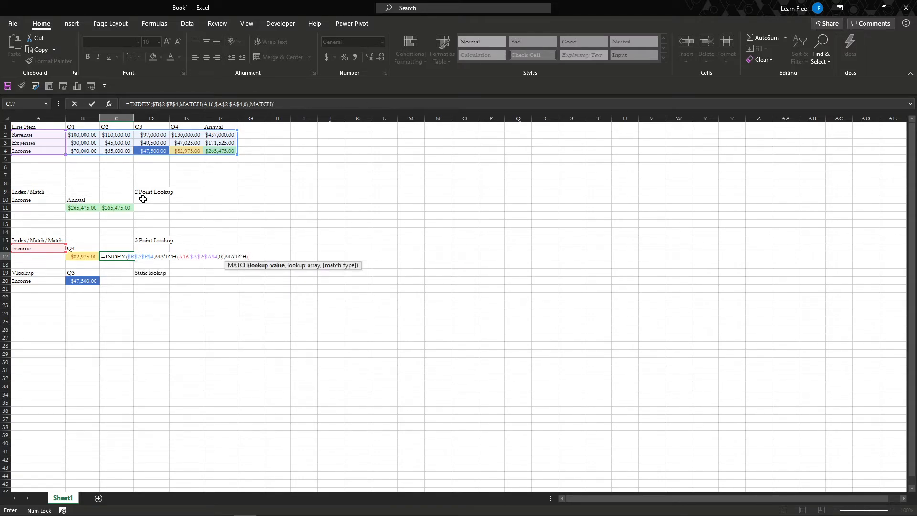
{"action": "left_click", "coordinate": [87, 250]}
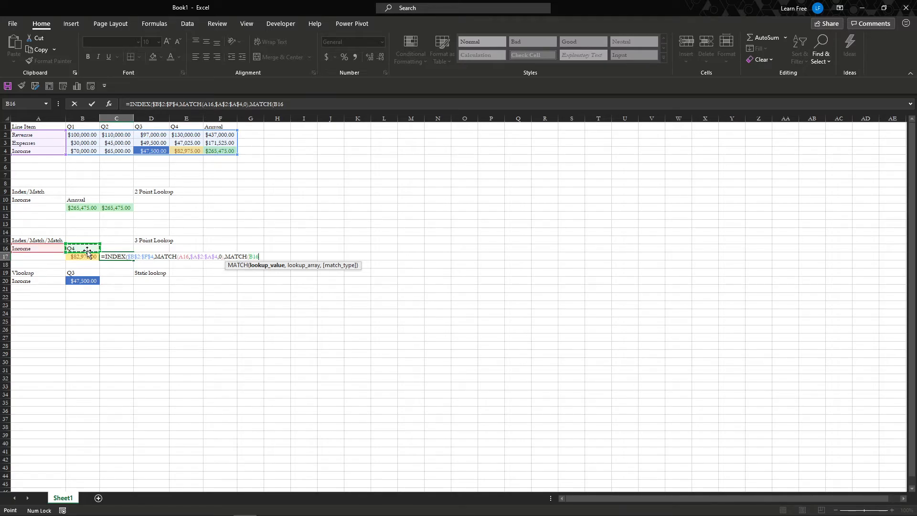
{"action": "type", "text": ","}
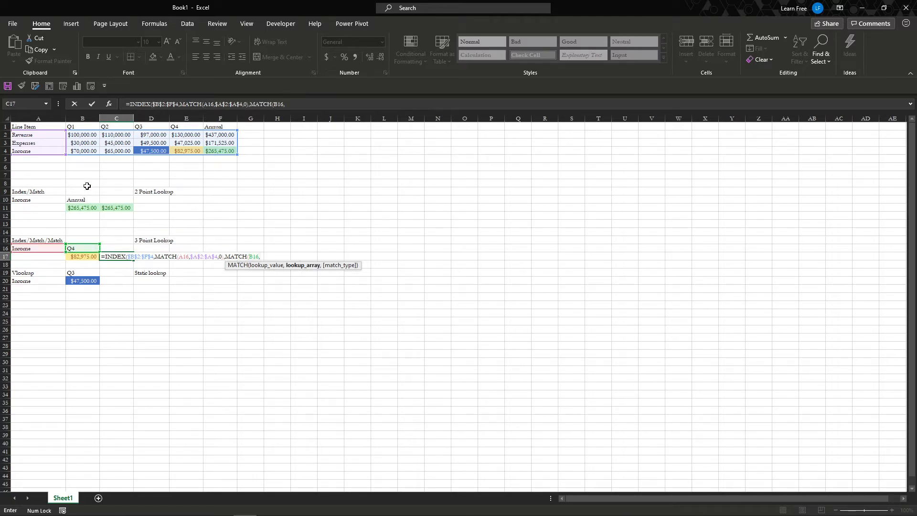
{"action": "left_click_drag", "start_coordinate": [89, 129], "coordinate": [220, 128]}
{"action": "key", "text": "F4"}
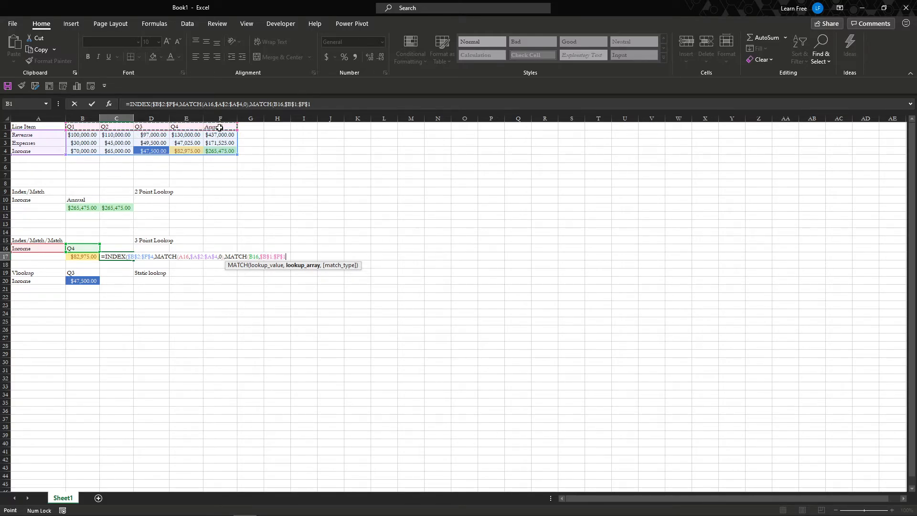
{"action": "type", "text": ","}
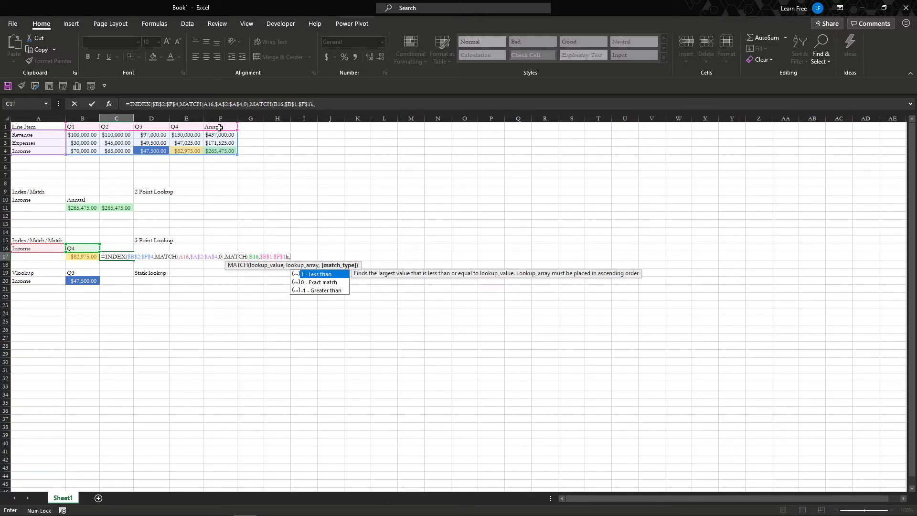
{"action": "key", "text": "BackSpace"}
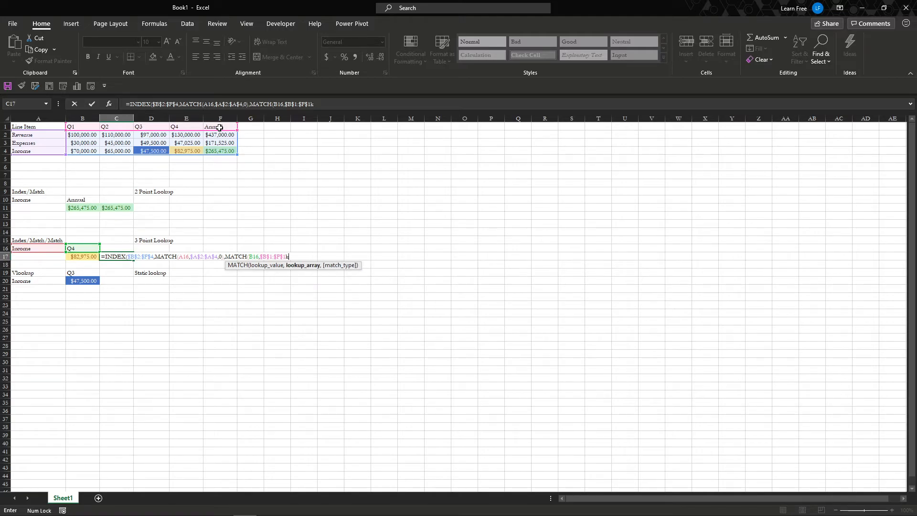
{"action": "type", "text": ","}
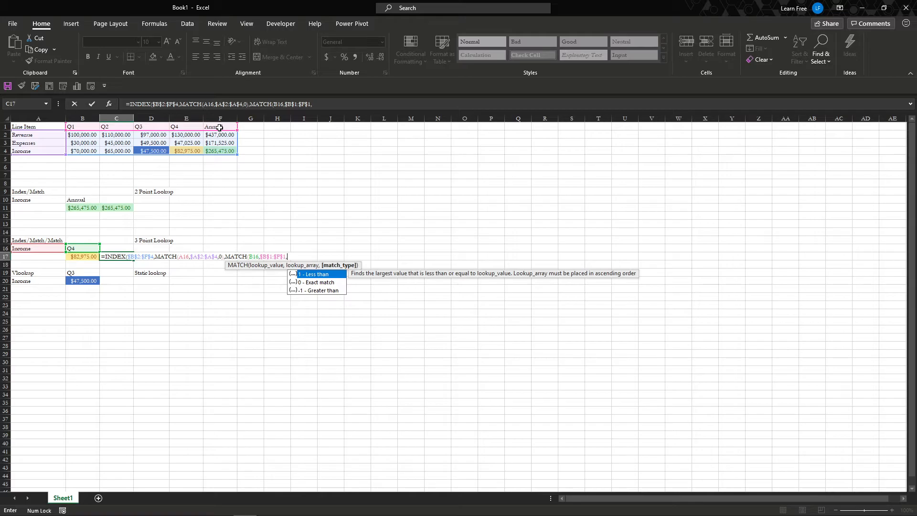
{"action": "type", "text": "0)"}
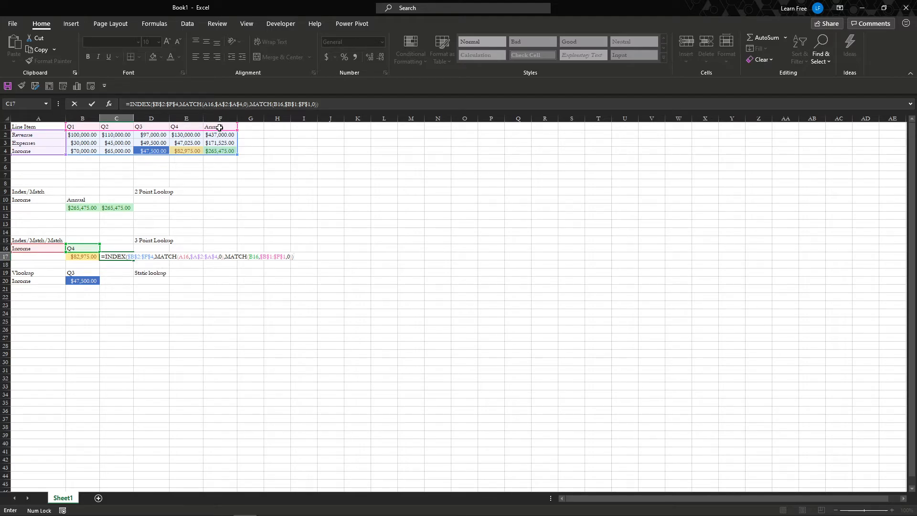
{"action": "key", "text": "Return"}
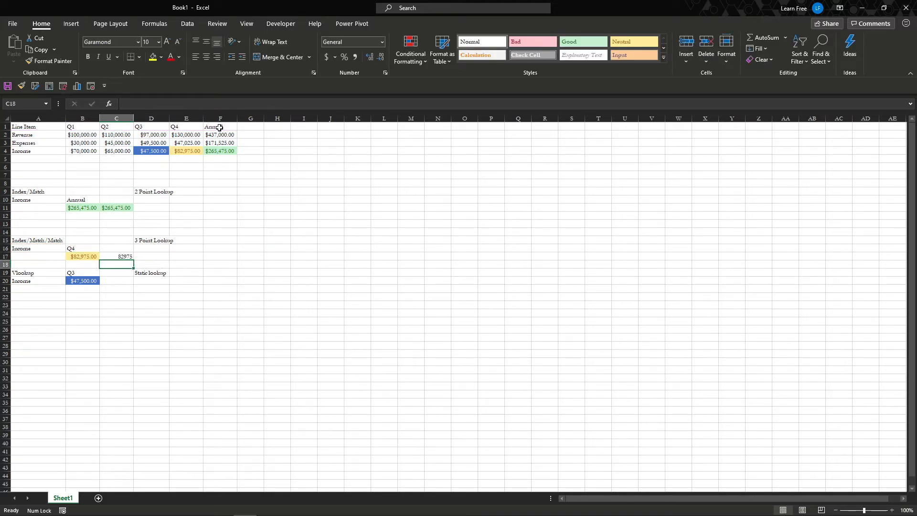
Format C17 as currency and copy the yellow cell formatting of B17 to it
{"action": "key", "text": "Up"}
{"action": "key", "text": "ctrl+shift+4"}
{"action": "key", "text": "Left"}
{"action": "key", "text": "alt+2"}
{"action": "key", "text": "Right"}
Examine the Vlookup example's inputs in B19 and A20 and the ranges referenced by its formula in B20
{"action": "key", "text": "Down"}
{"action": "key", "text": "Down"}
{"action": "key", "text": "Down"}
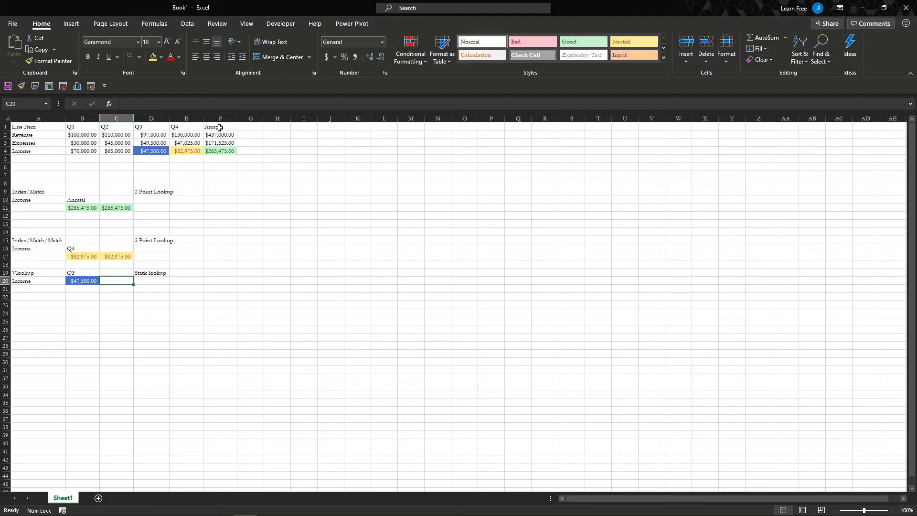
{"action": "key", "text": "Left"}
{"action": "key", "text": "Up"}
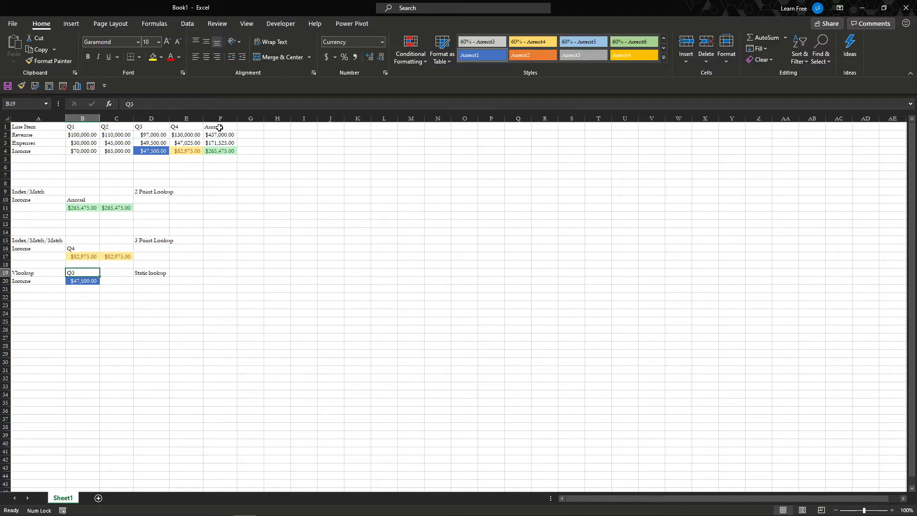
{"action": "key", "text": "Down"}
{"action": "key", "text": "Left"}
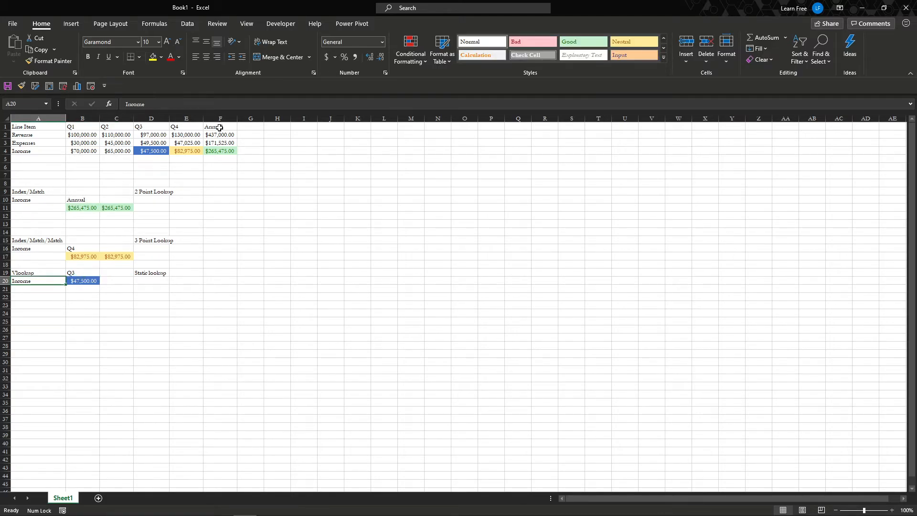
{"action": "key", "text": "Right"}
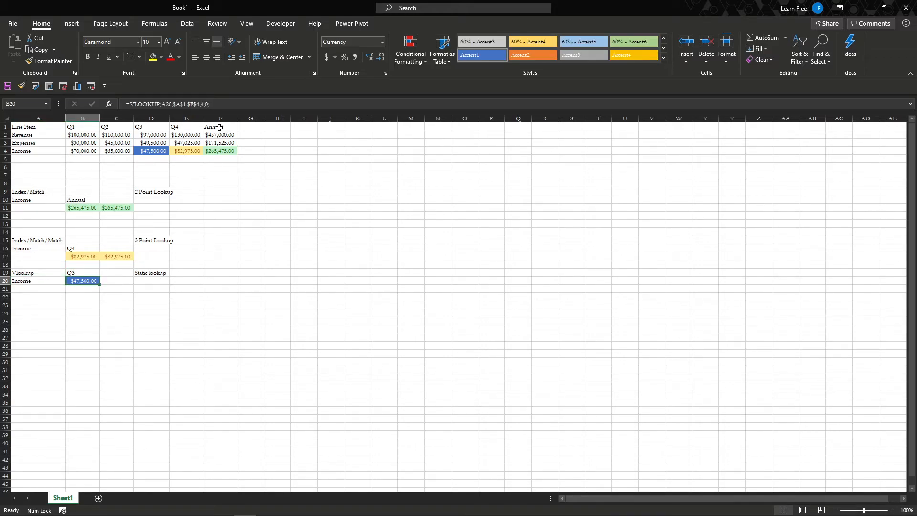
{"action": "key", "text": "F2"}
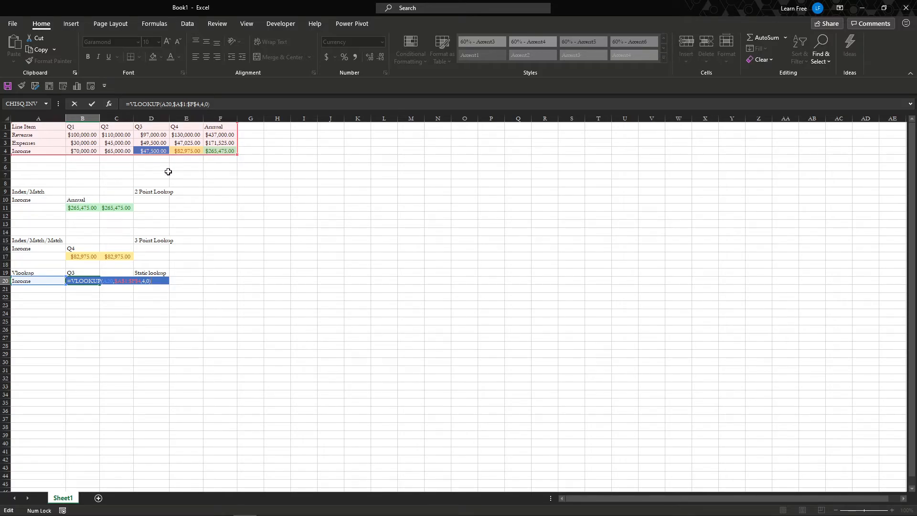
{"action": "key", "text": "ctrl+Return"}
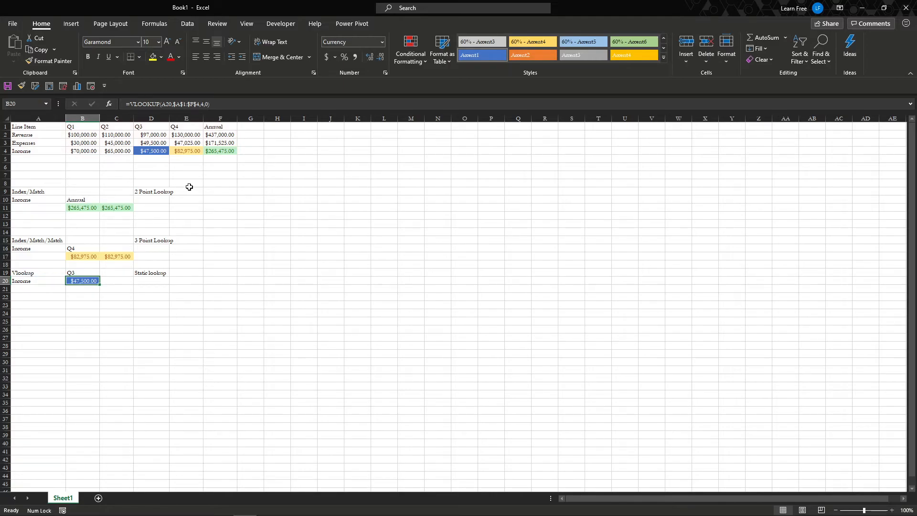
{"action": "key", "text": "Tab"}
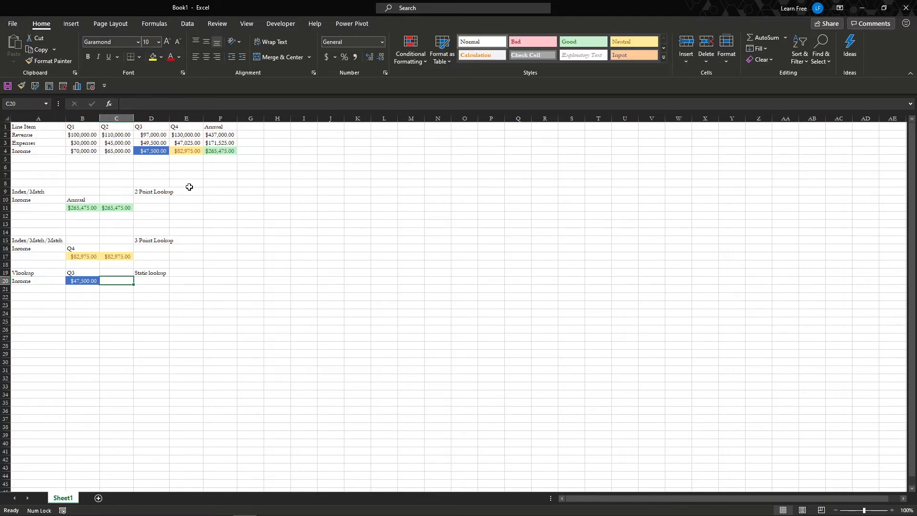
{"action": "type", "text": "=vl"}
{"action": "key", "text": "Tab"}
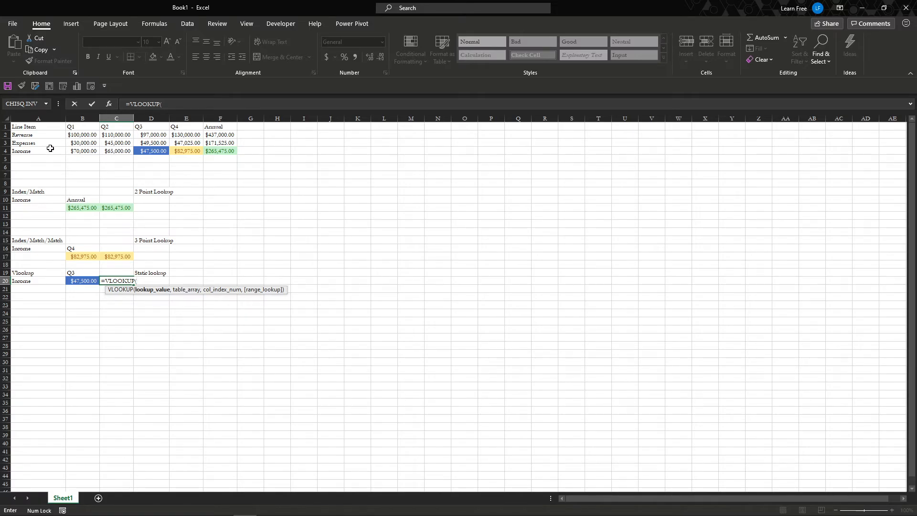
{"action": "left_click", "coordinate": [74, 274]}
{"action": "key", "text": "Escape"}
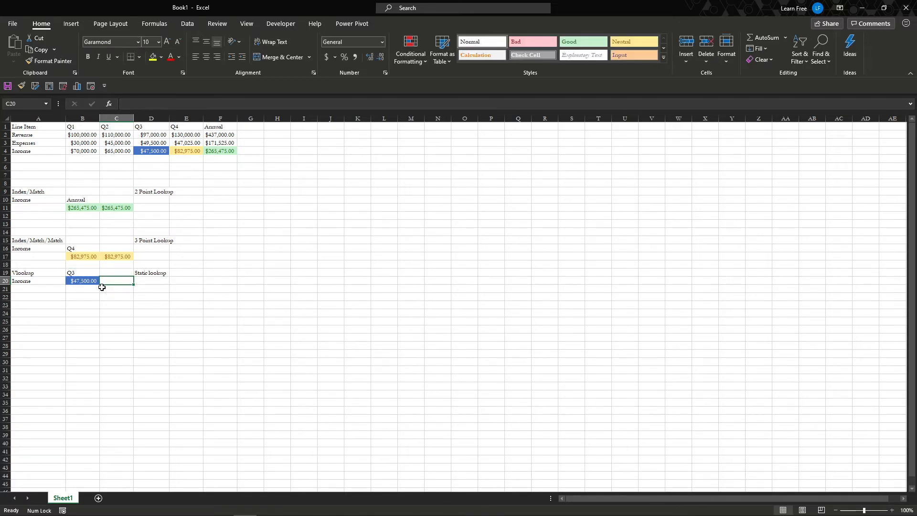
Check the existing VLOOKUP in B20 and start a VLOOKUP formula in C20 with A20 as the lookup value
{"action": "key", "text": "Left"}
{"action": "key", "text": "F2"}
{"action": "key", "text": "Tab"}
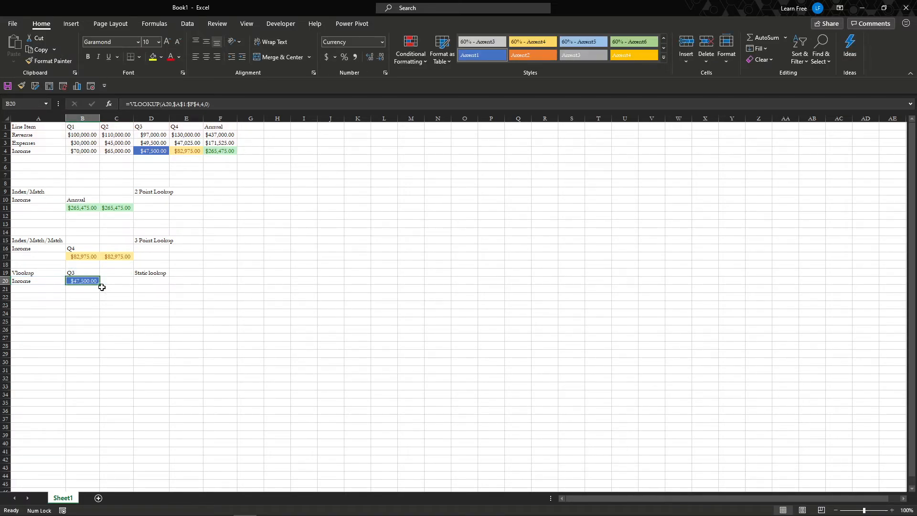
{"action": "type", "text": "=vl"}
{"action": "key", "text": "Tab"}
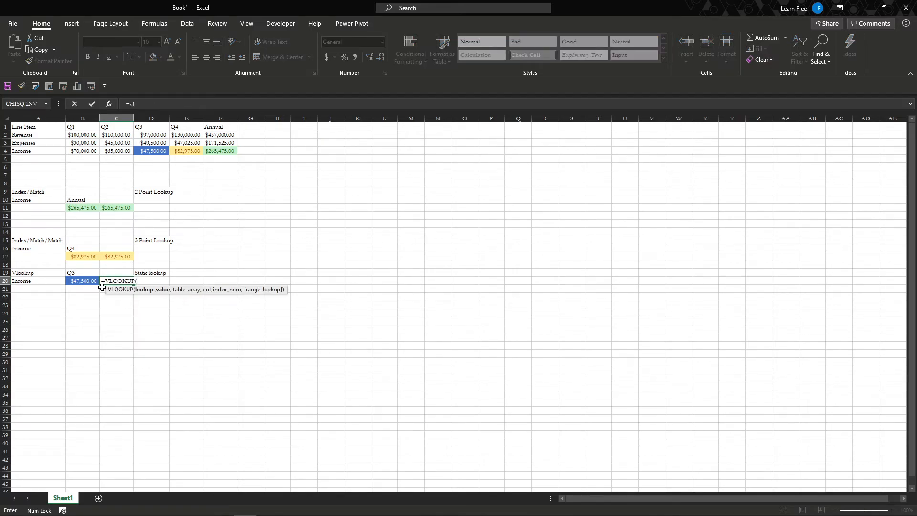
{"action": "key", "text": "Left"}
{"action": "key", "text": "Left"}
{"action": "type", "text": ","}
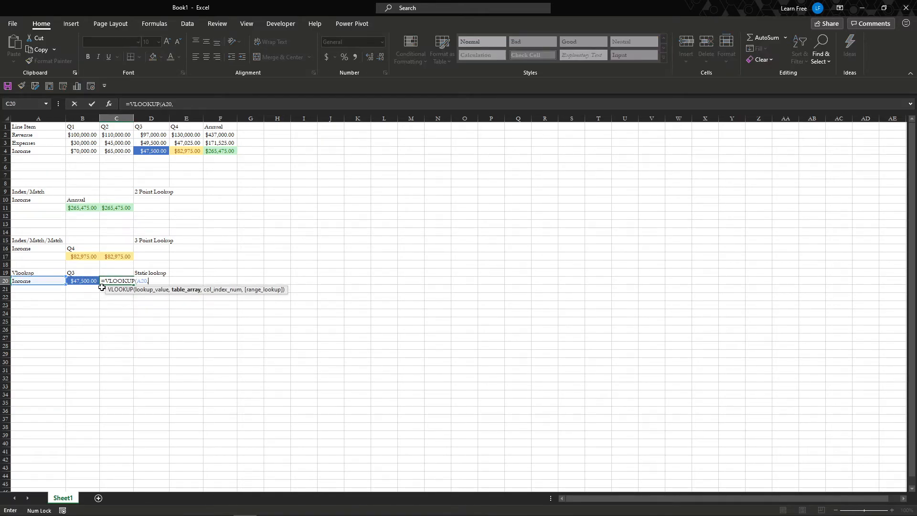
Complete the C20 VLOOKUP with the absolute table array $A$1:$F$4, column index 4 and 0 for an exact match
{"action": "left_click_drag", "start_coordinate": [42, 126], "coordinate": [227, 152]}
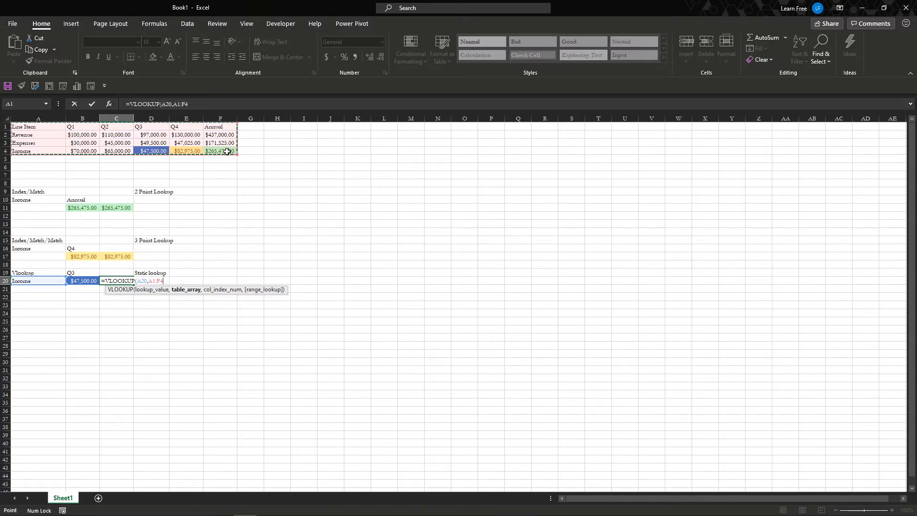
{"action": "key", "text": "F4"}
{"action": "type", "text": ",4"}
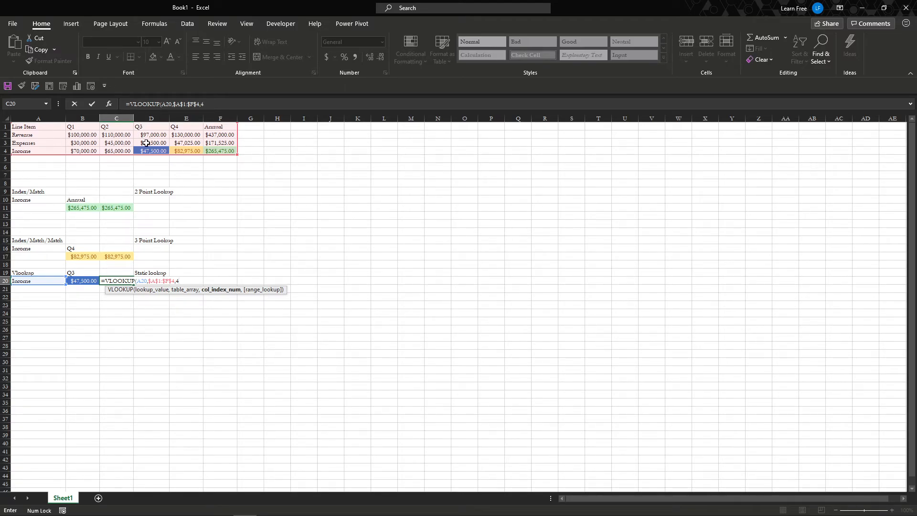
{"action": "type", "text": ","}
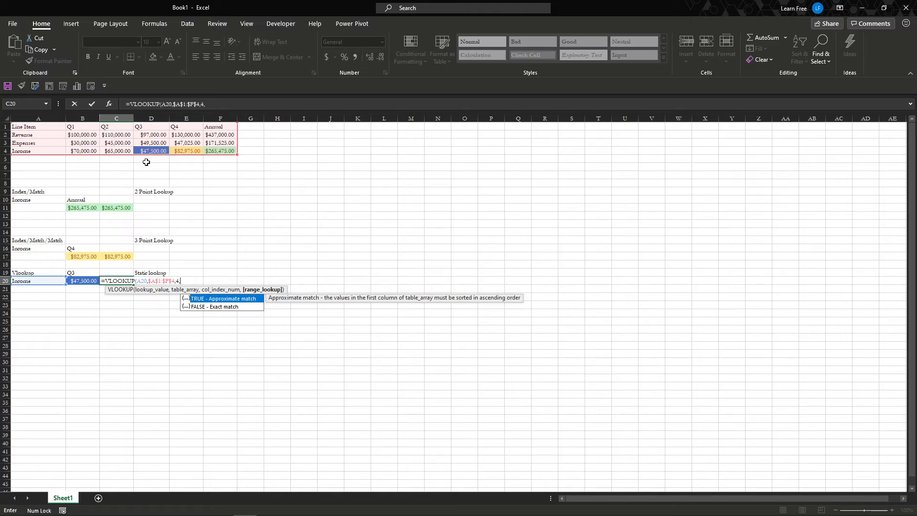
{"action": "type", "text": ")"}
{"action": "key", "text": "Return"}
Copy the blue cell formatting of B20 to C20
{"action": "key", "text": "Up"}
{"action": "key", "text": "Left"}
{"action": "key", "text": "alt+2"}
{"action": "key", "text": "Right"}
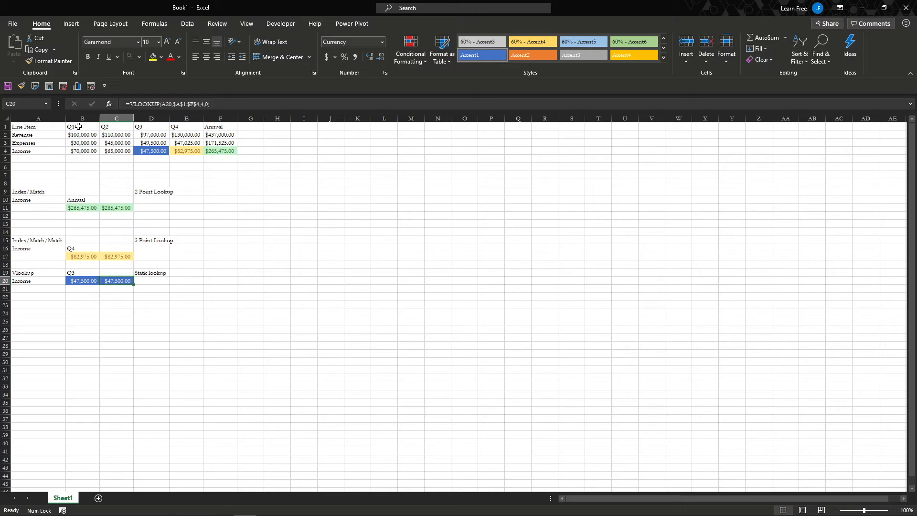
{"action": "left_click_drag", "start_coordinate": [78, 126], "coordinate": [236, 152]}
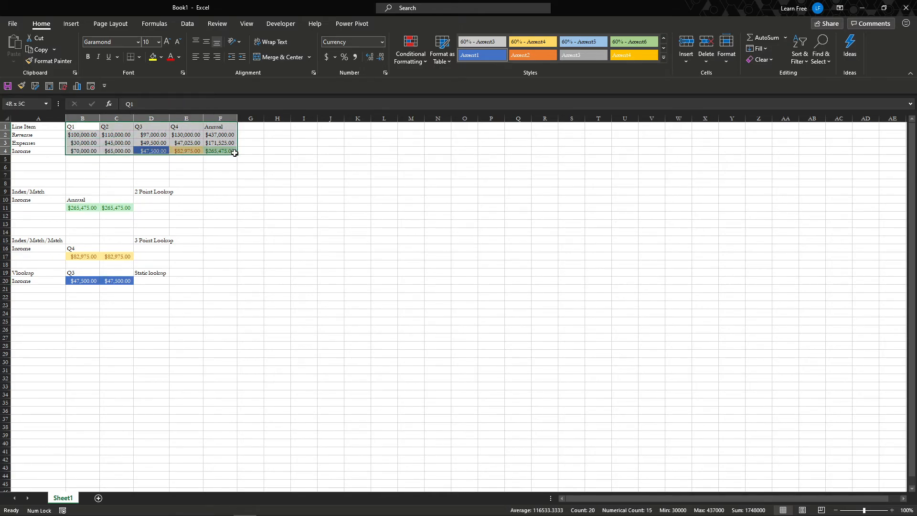
{"action": "right_click", "coordinate": [76, 132]}
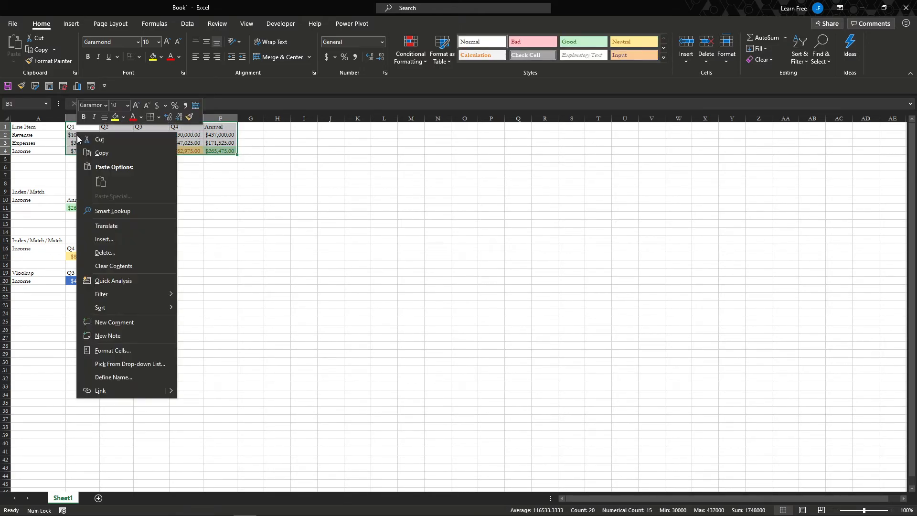
{"action": "key", "text": "Escape"}
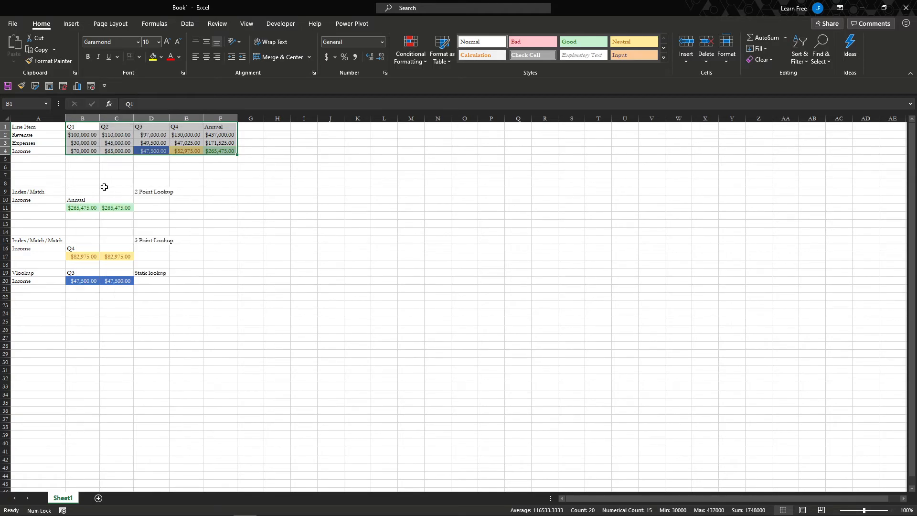
Insert blank cells at B1:B4, shifting the existing quarterly data to the right
{"action": "left_click_drag", "start_coordinate": [81, 126], "coordinate": [80, 152]}
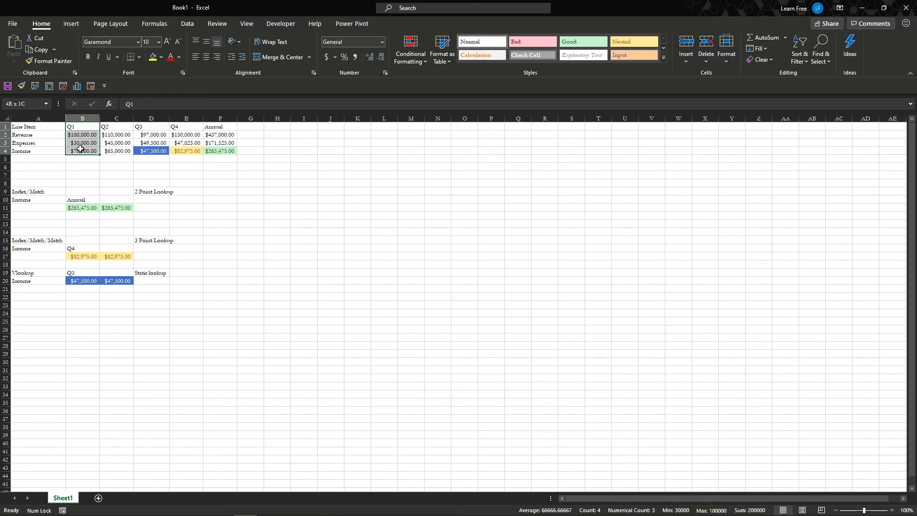
{"action": "right_click", "coordinate": [81, 152]}
{"action": "left_click", "coordinate": [123, 255]}
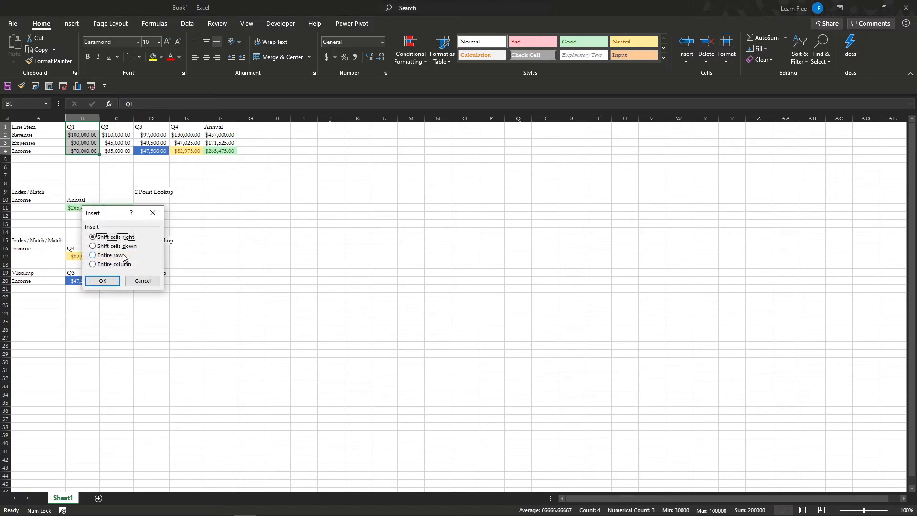
{"action": "left_click", "coordinate": [113, 280]}
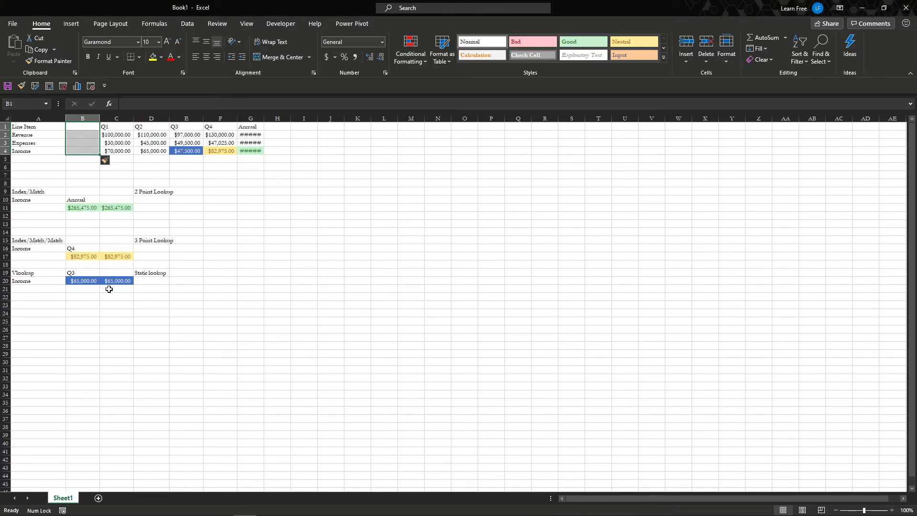
Set the column index of the VLOOKUP formula in B20 to 5
{"action": "left_click", "coordinate": [88, 281]}
{"action": "key", "text": "F2"}
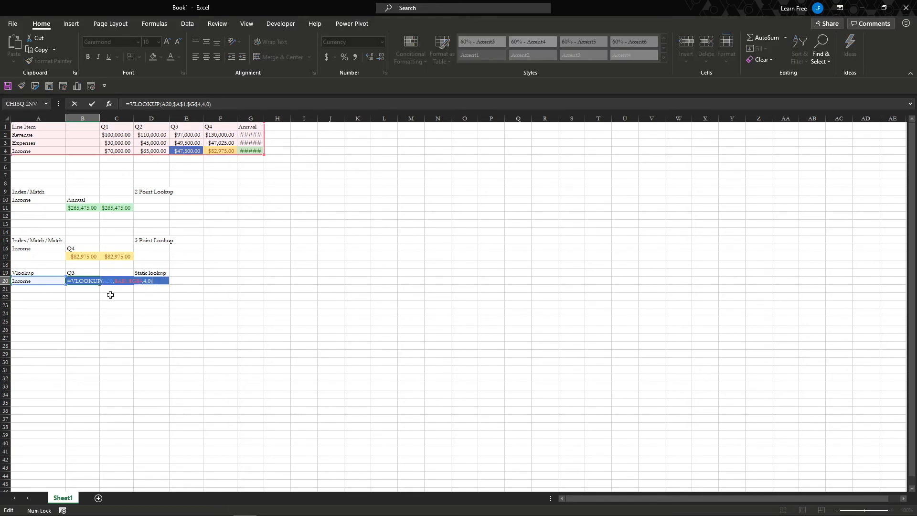
{"action": "key", "text": "Escape"}
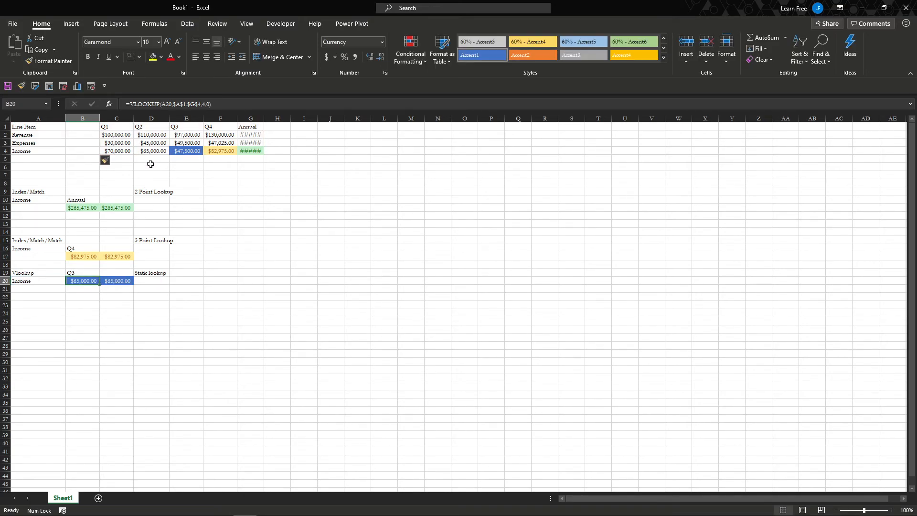
{"action": "left_click", "coordinate": [88, 126]}
{"action": "left_click", "coordinate": [85, 279]}
{"action": "left_click", "coordinate": [204, 103]}
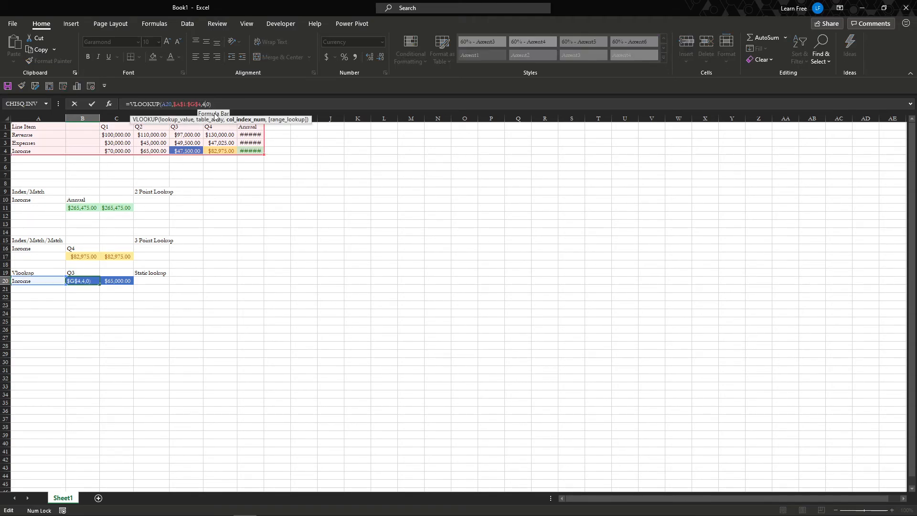
{"action": "key", "text": "BackSpace"}
{"action": "type", "text": "4"}
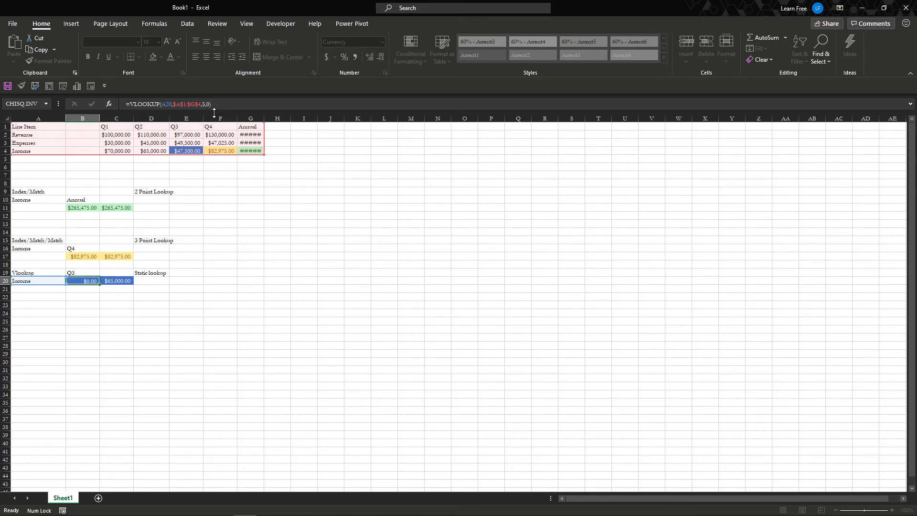
{"action": "key", "text": "Tab"}
Set the column index of the VLOOKUP in C20 to 5 and autofit the width of column G
{"action": "key", "text": "F2"}
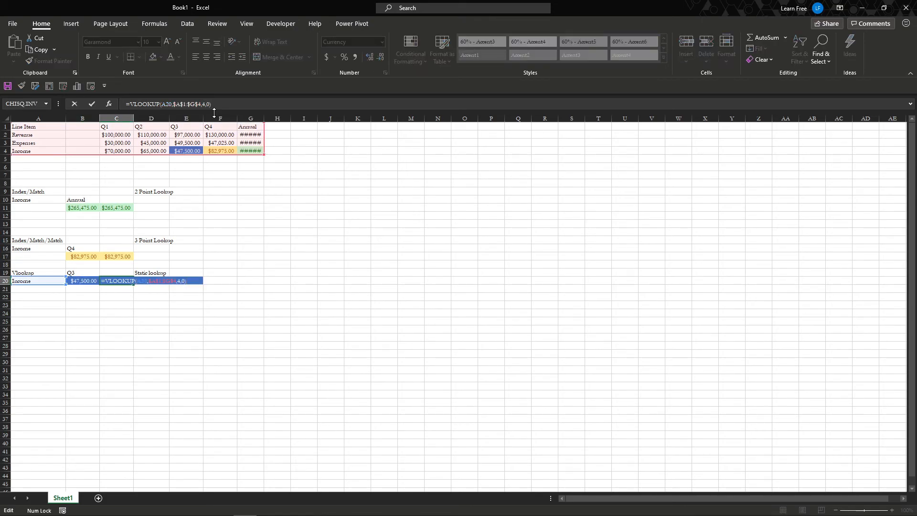
{"action": "left_click", "coordinate": [205, 105]}
{"action": "key", "text": "BackSpace"}
{"action": "type", "text": "5"}
{"action": "key", "text": "Return"}
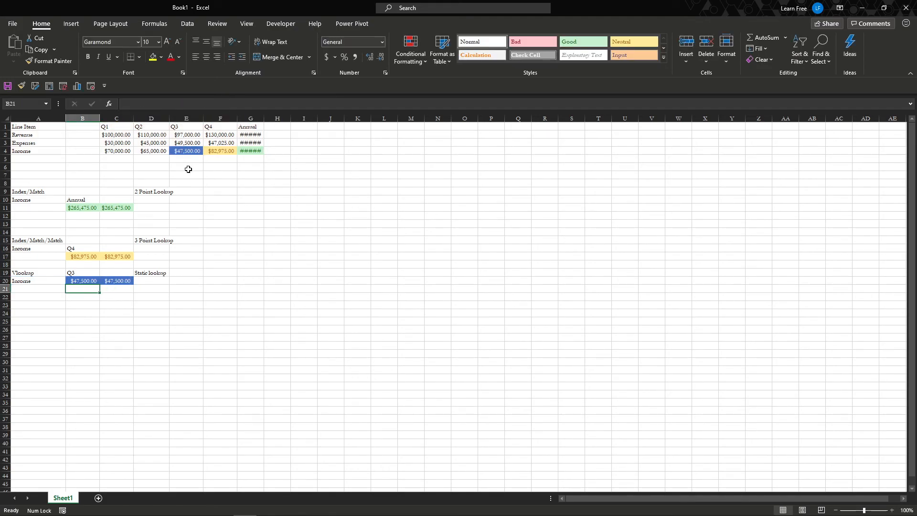
{"action": "double_click", "coordinate": [263, 117]}
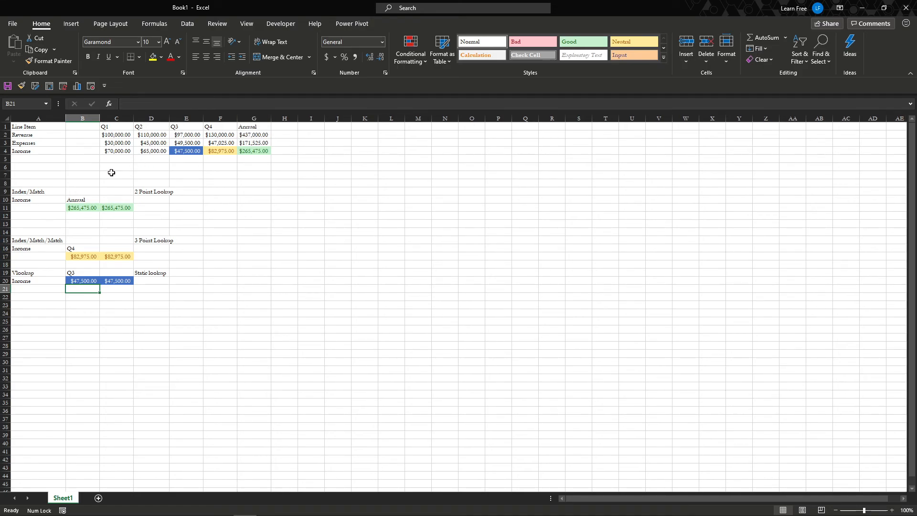